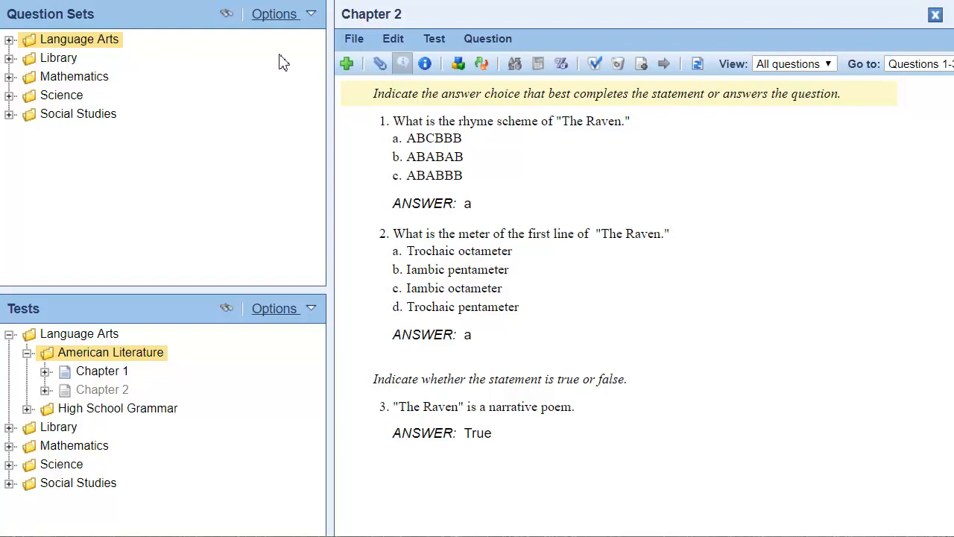
Create a test preface named "The Raven" containing the pasted text of Edgar Allan Poe's poem, and finish with the prefaces.
click(445, 43)
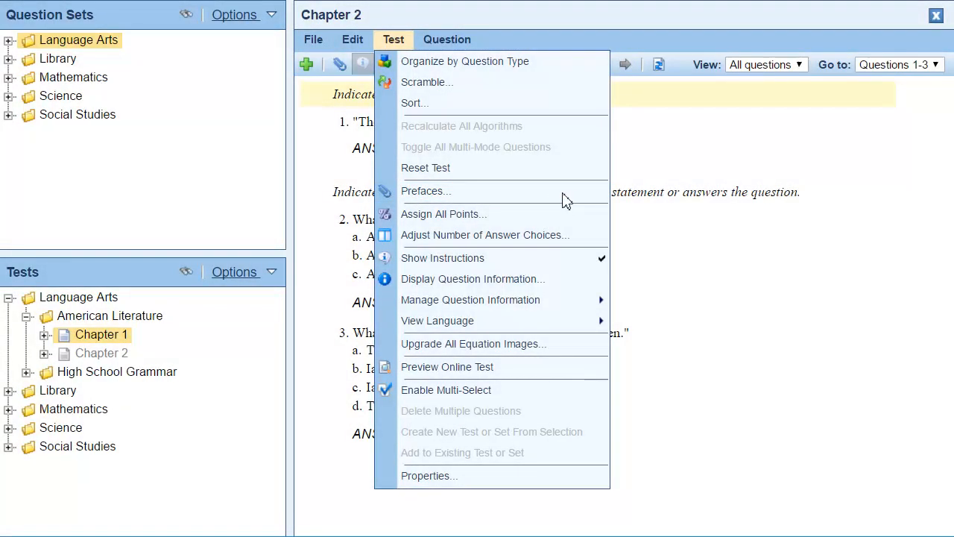
click(580, 194)
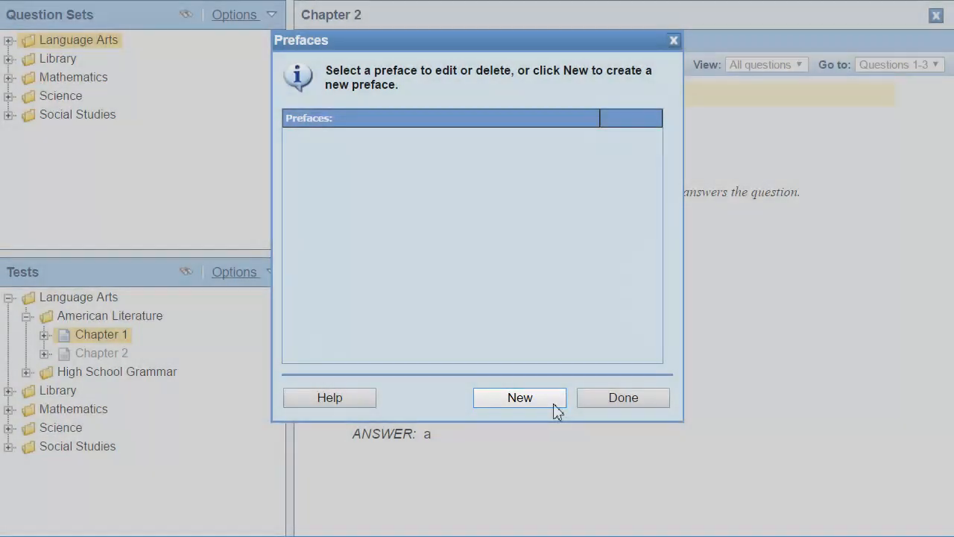
click(555, 399)
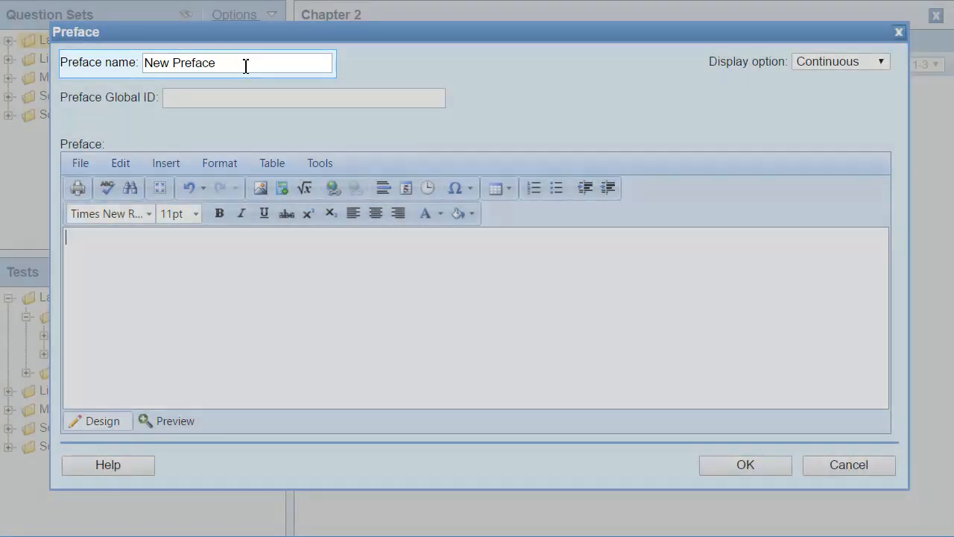
drag(245, 66, 116, 64)
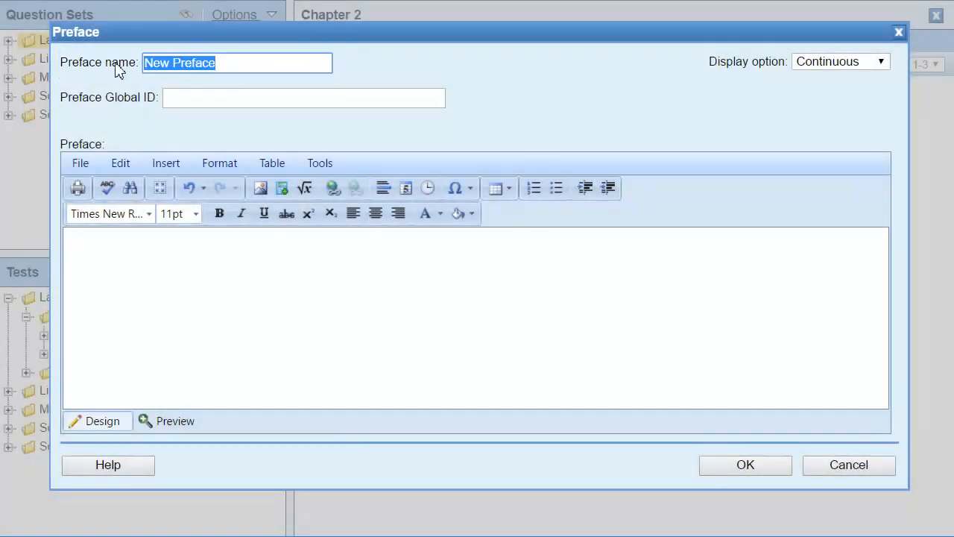
text(The Raven)
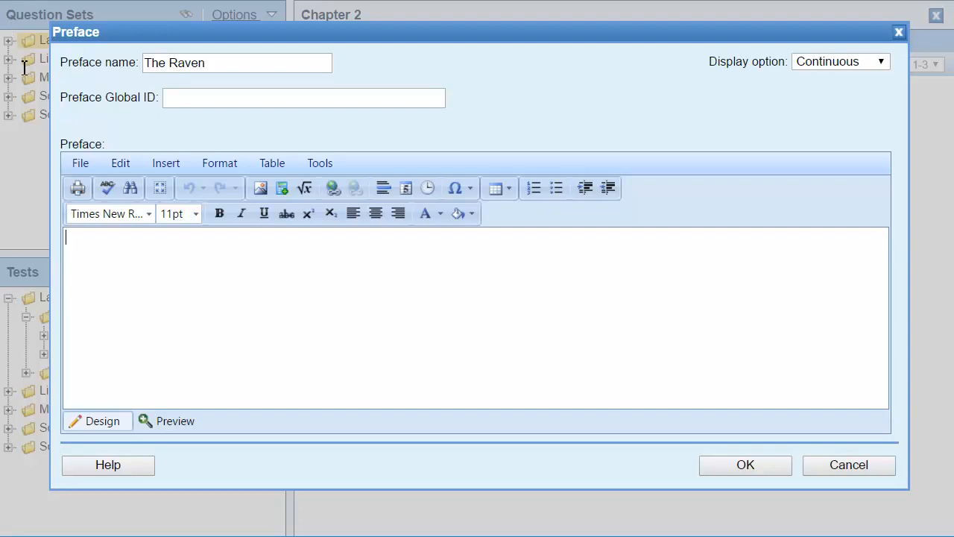
key(ctrl+v)
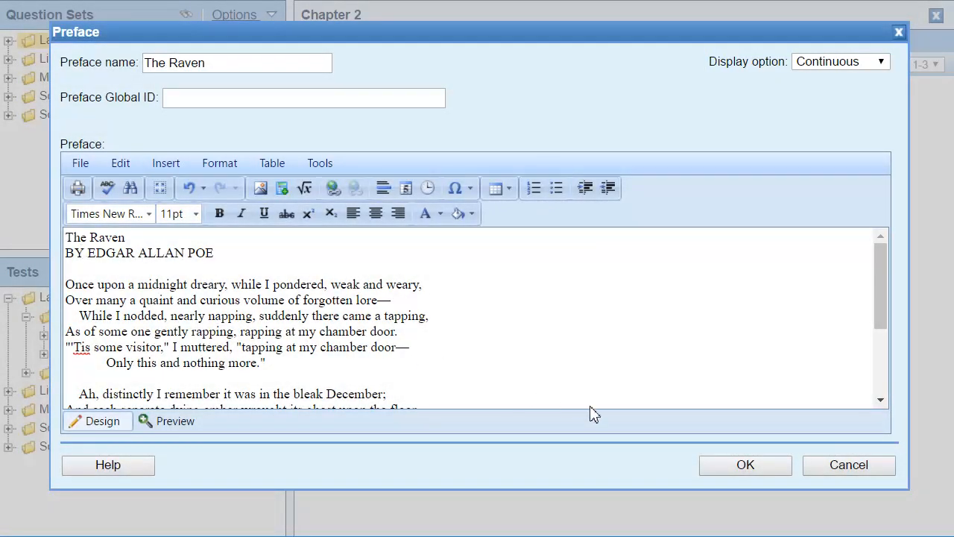
click(783, 468)
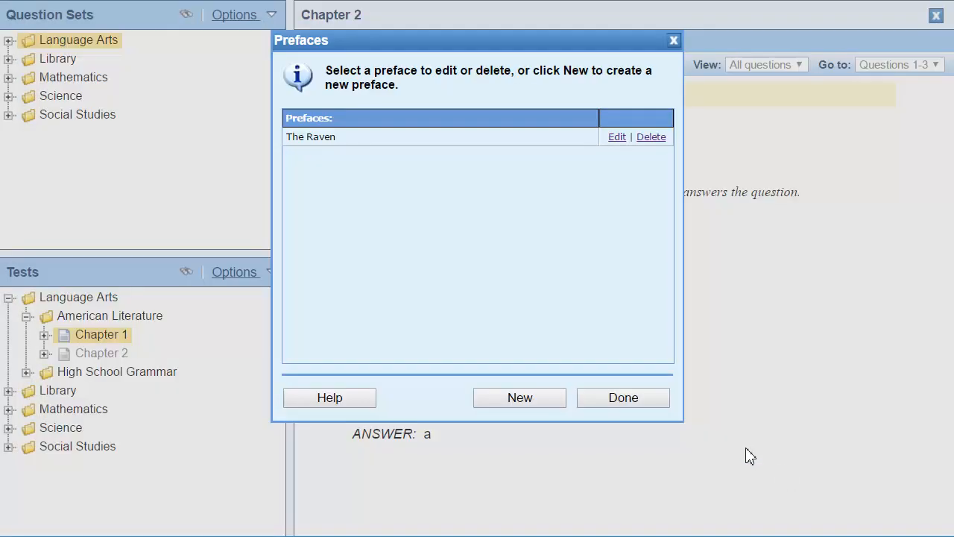
click(653, 401)
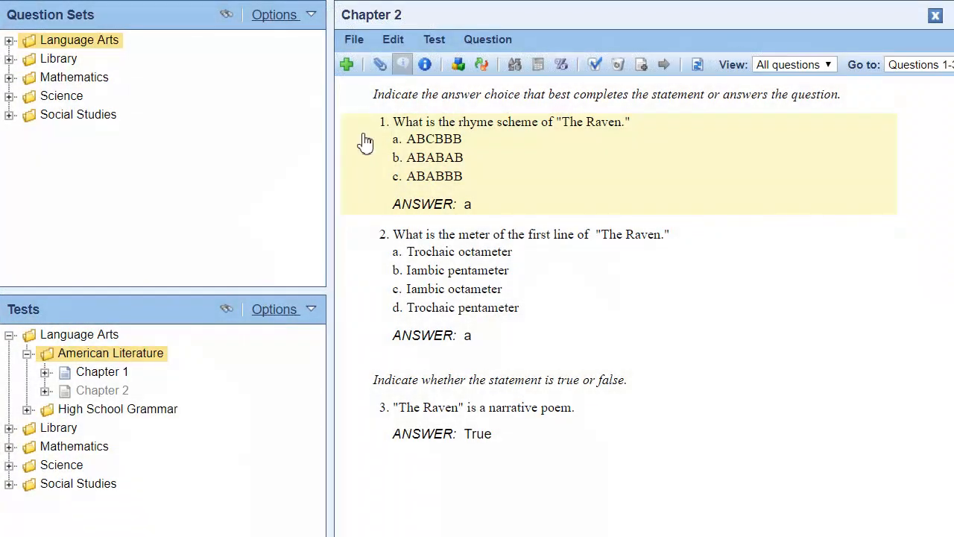
Edit question 1 about the rhyme scheme and assign it the preface "The Raven".
click(361, 132)
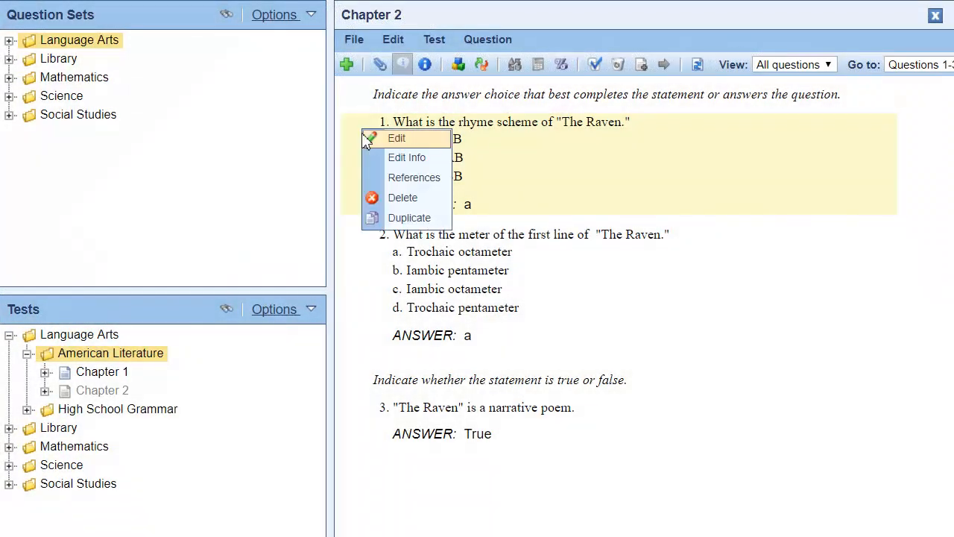
click(409, 140)
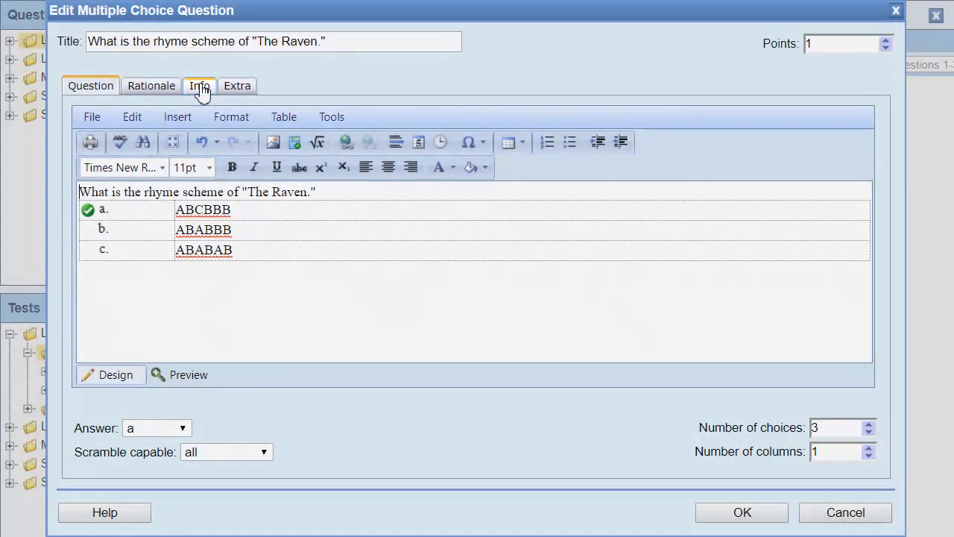
click(200, 88)
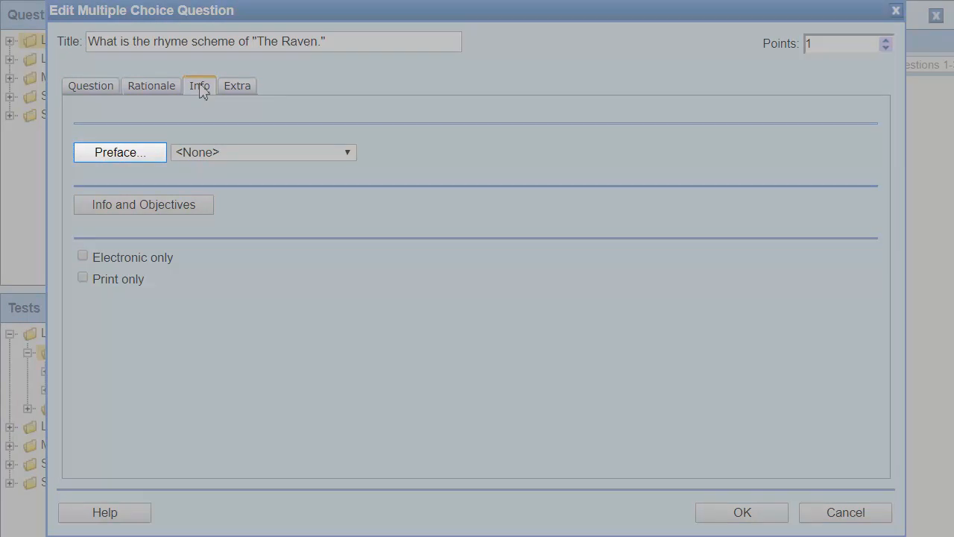
key(Tab)
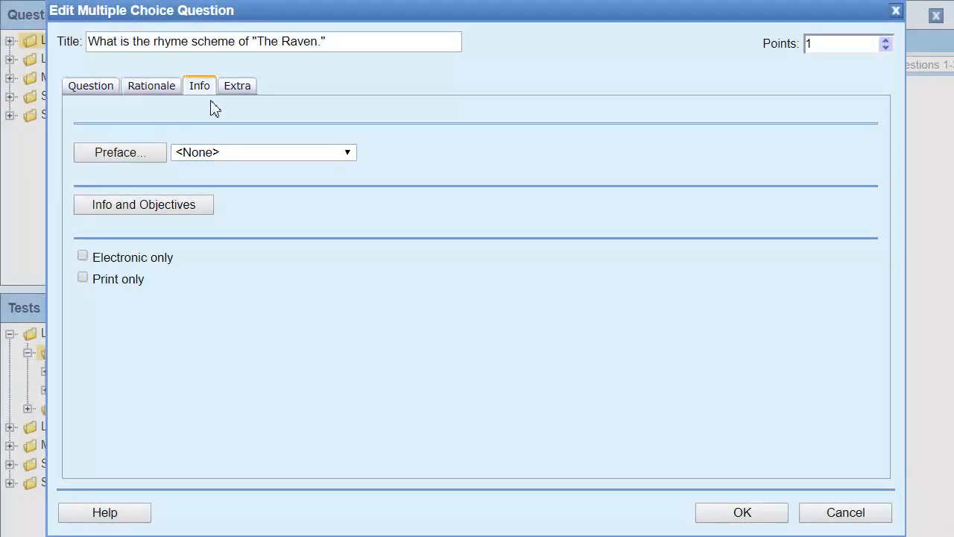
click(242, 152)
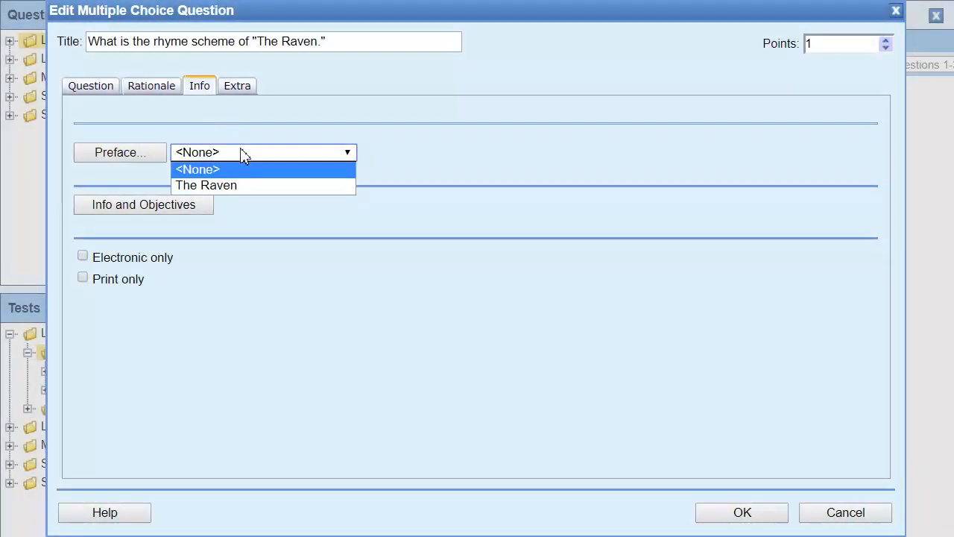
click(253, 186)
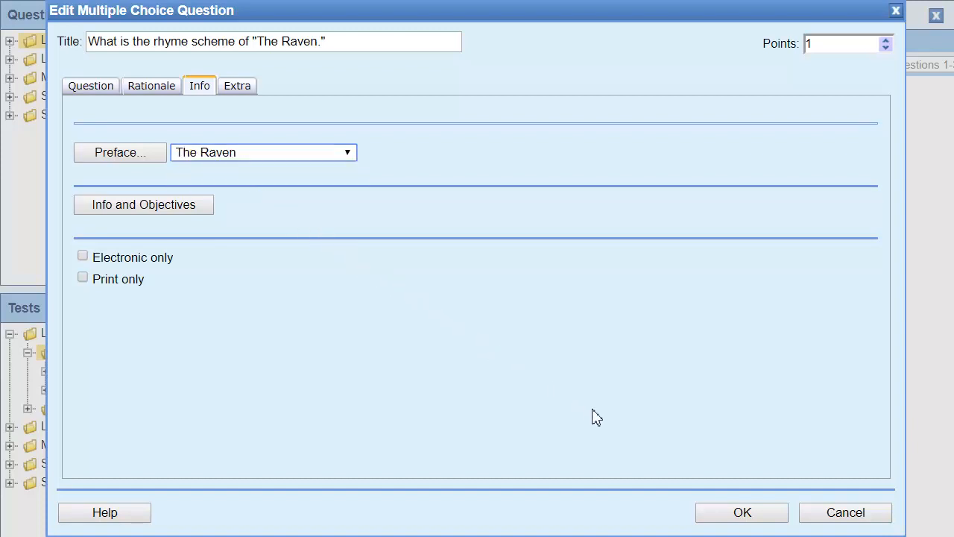
click(755, 514)
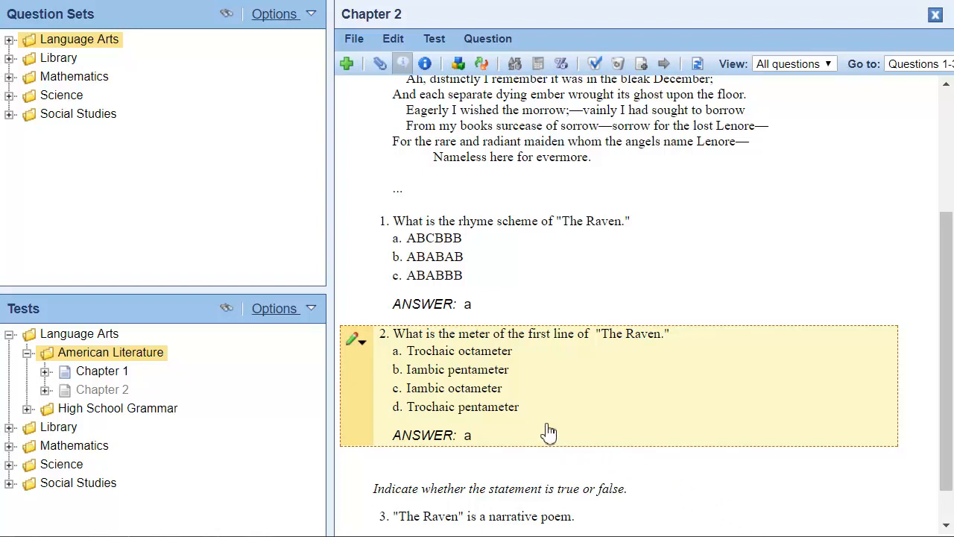
Edit question 2 about the meter of the first line and assign it the preface "The Raven".
click(365, 347)
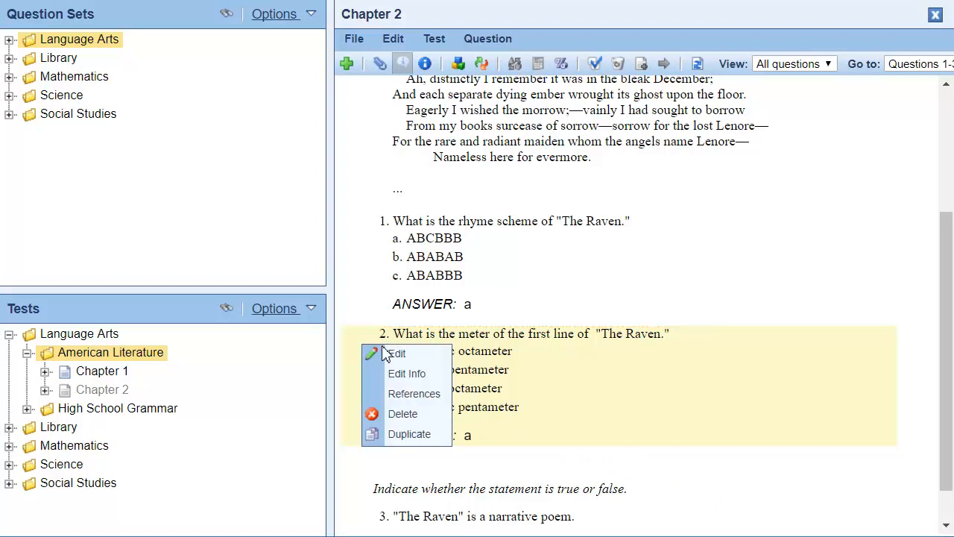
click(433, 355)
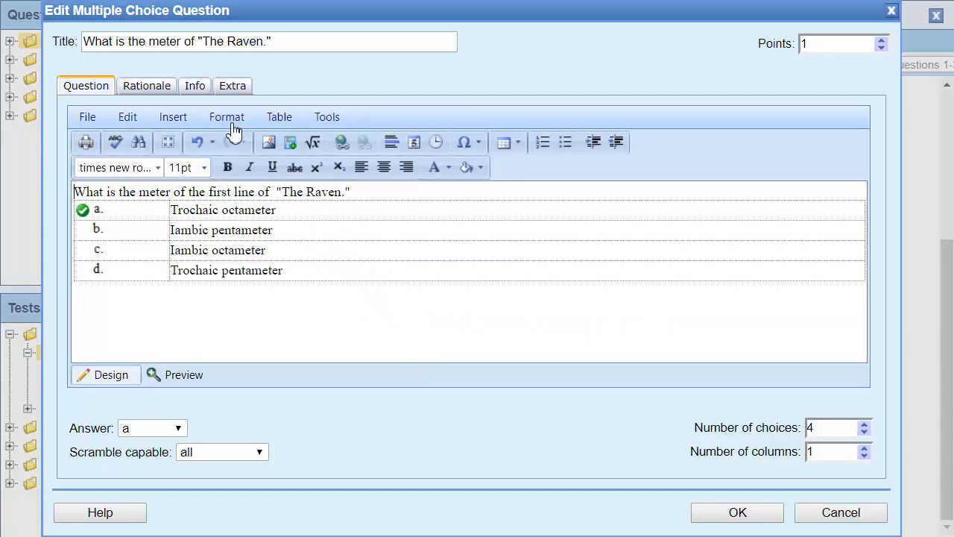
click(197, 91)
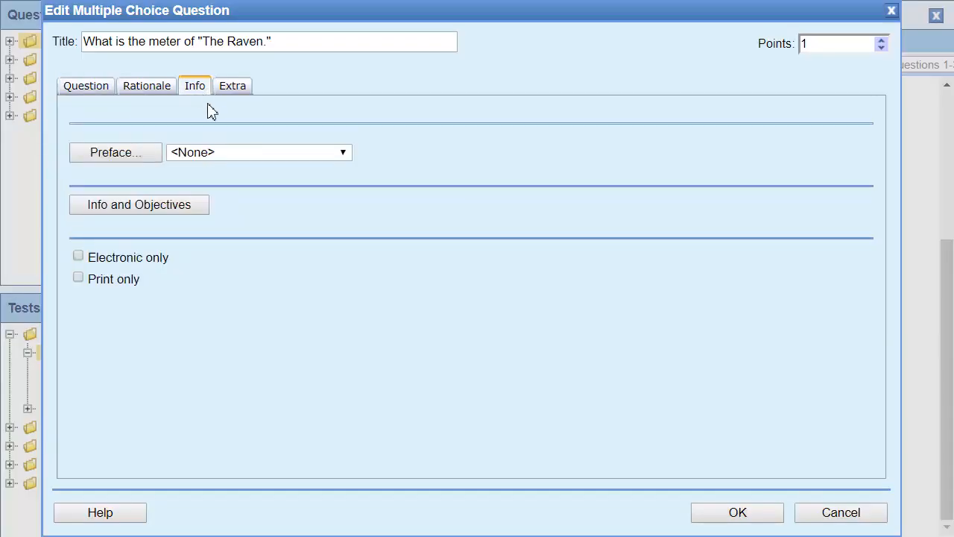
click(238, 156)
click(243, 193)
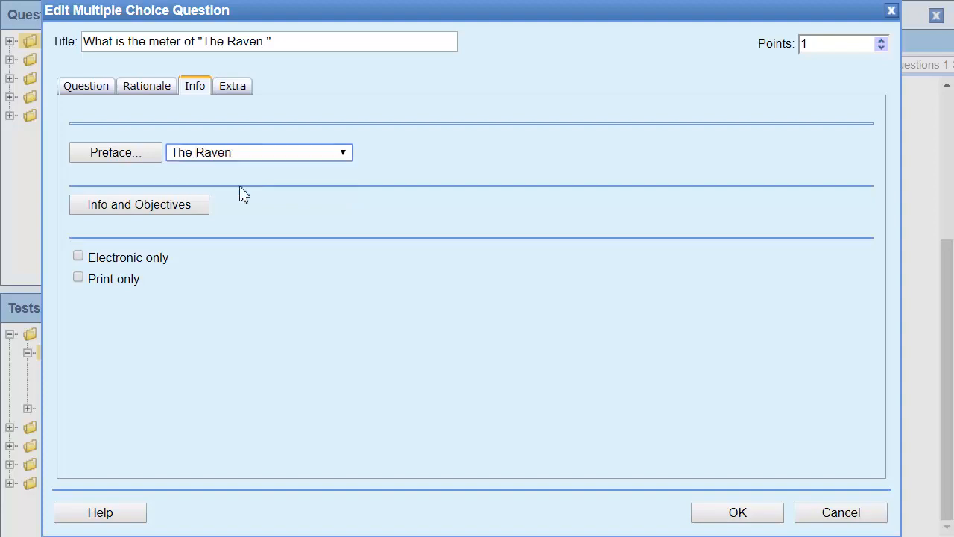
click(737, 513)
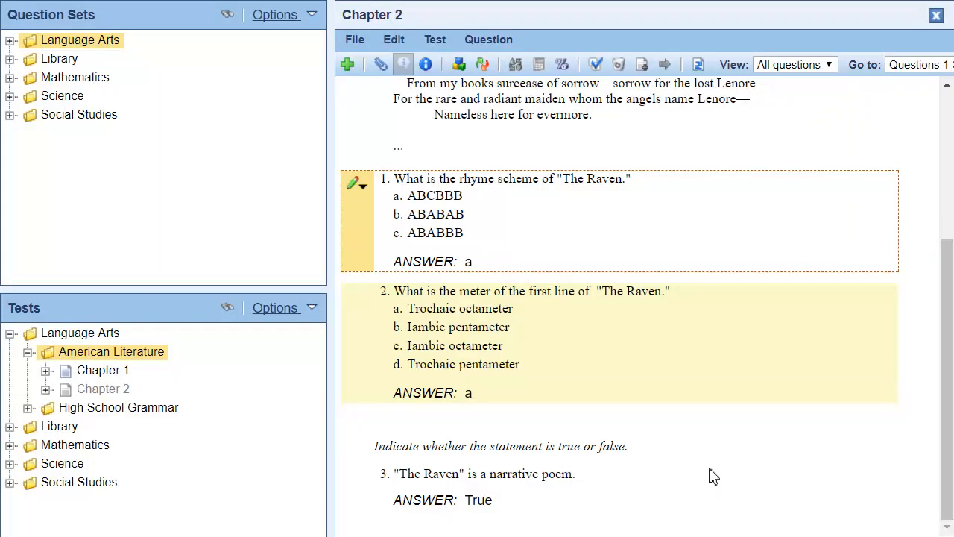
Preview the online test and compare how the preface is shown with questions 1 and 2.
click(437, 42)
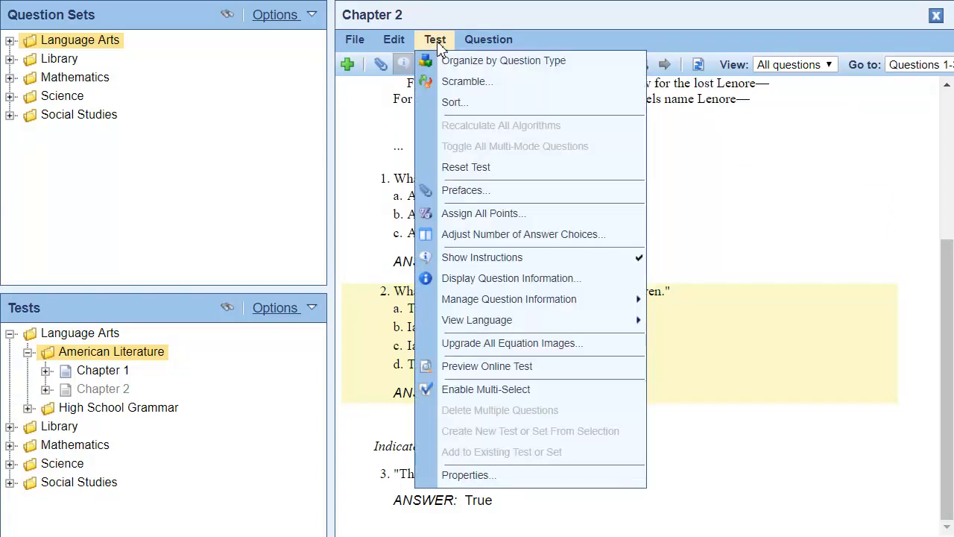
click(599, 367)
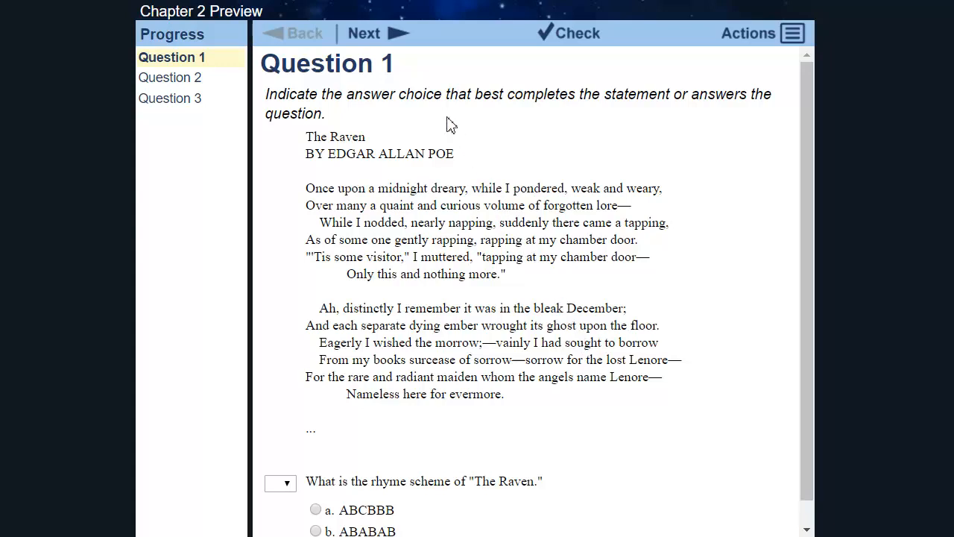
click(396, 35)
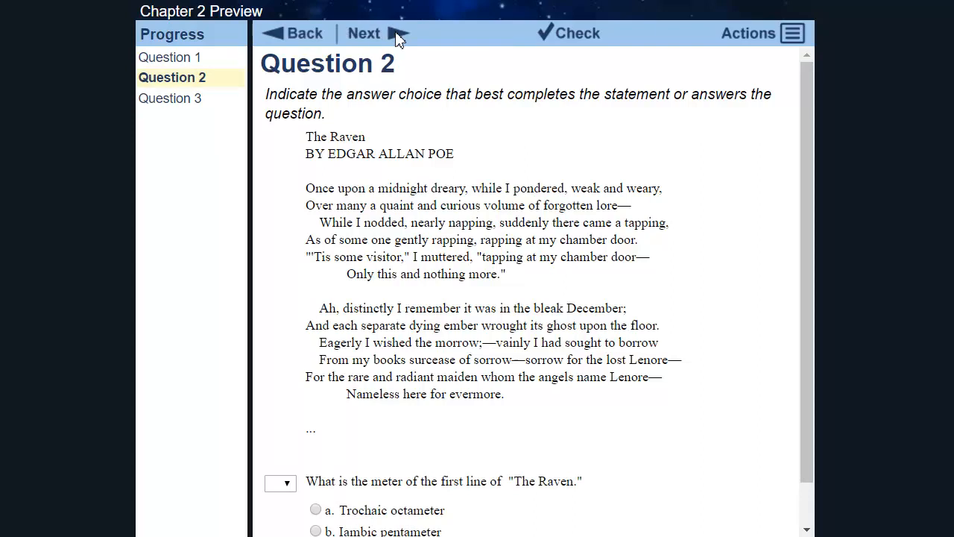
click(281, 36)
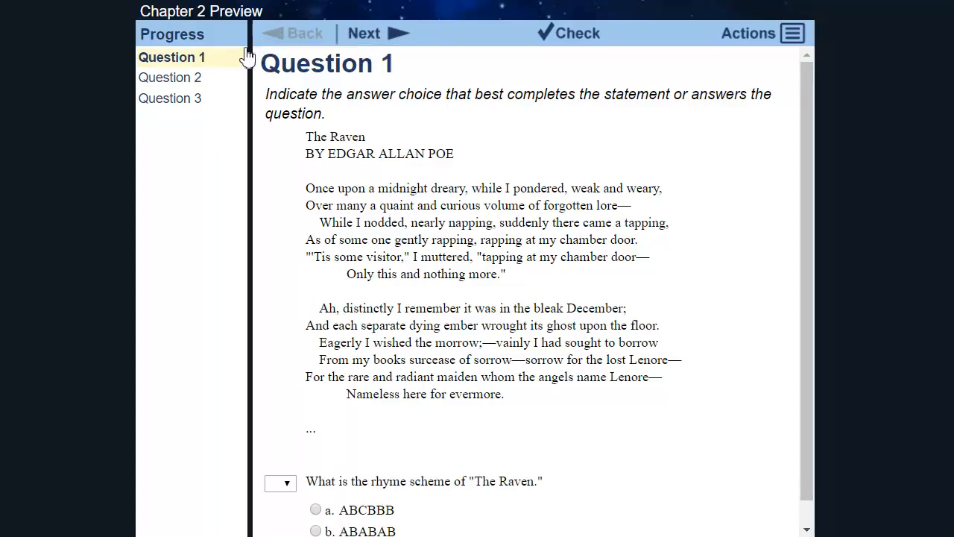
click(188, 80)
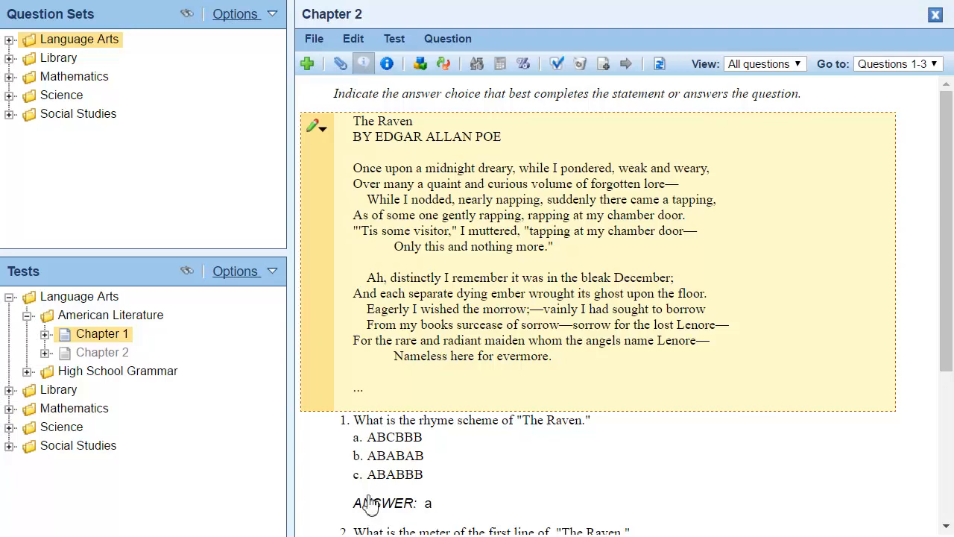
Edit the poem's preface in the test and set its display option to Separate item.
click(328, 134)
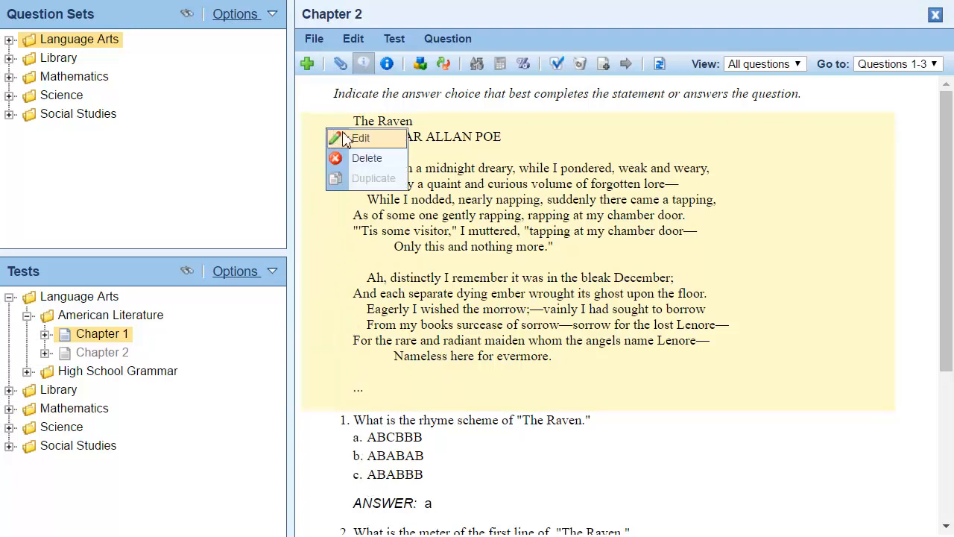
click(383, 142)
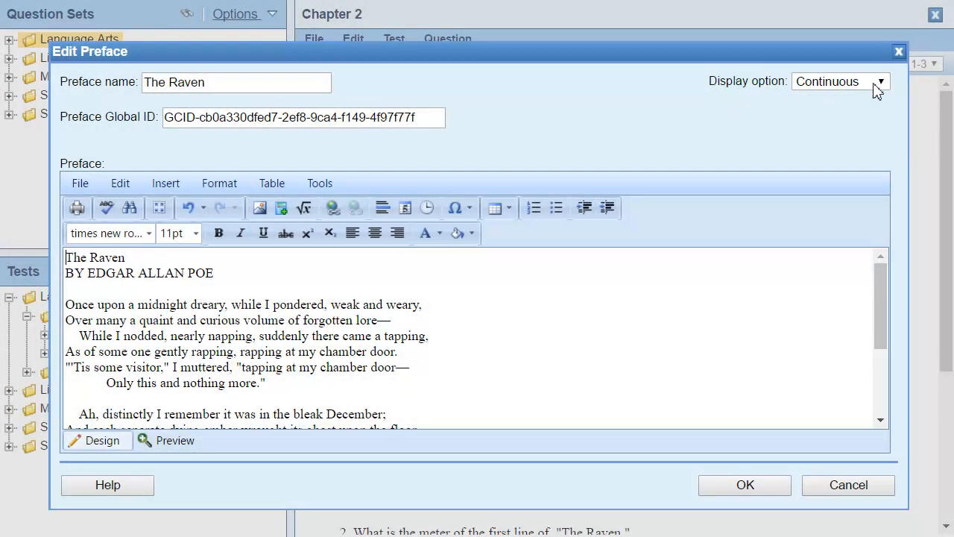
click(875, 87)
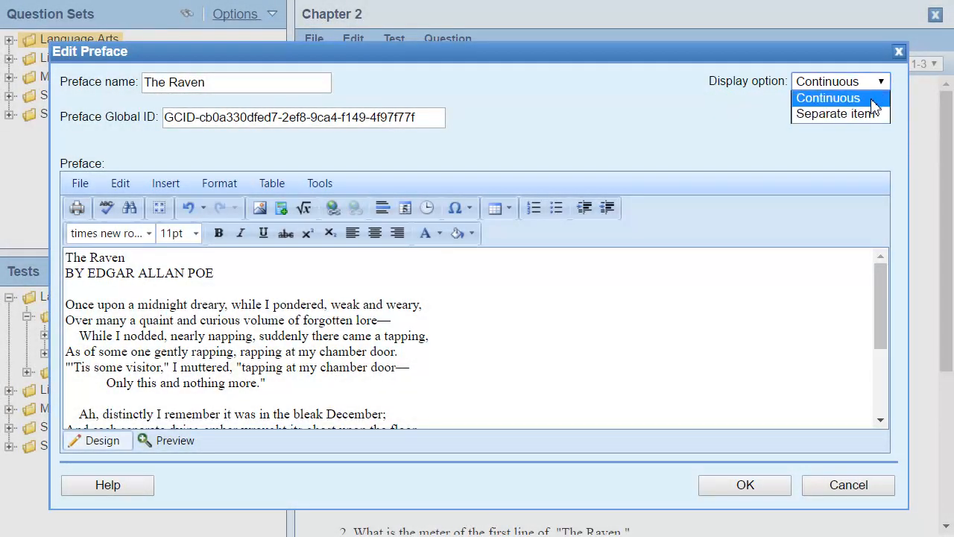
click(870, 114)
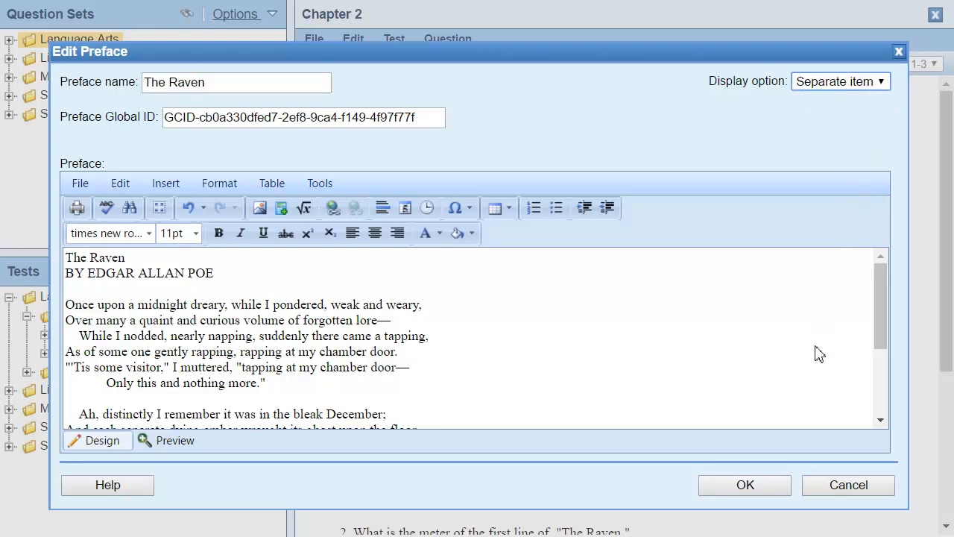
click(784, 494)
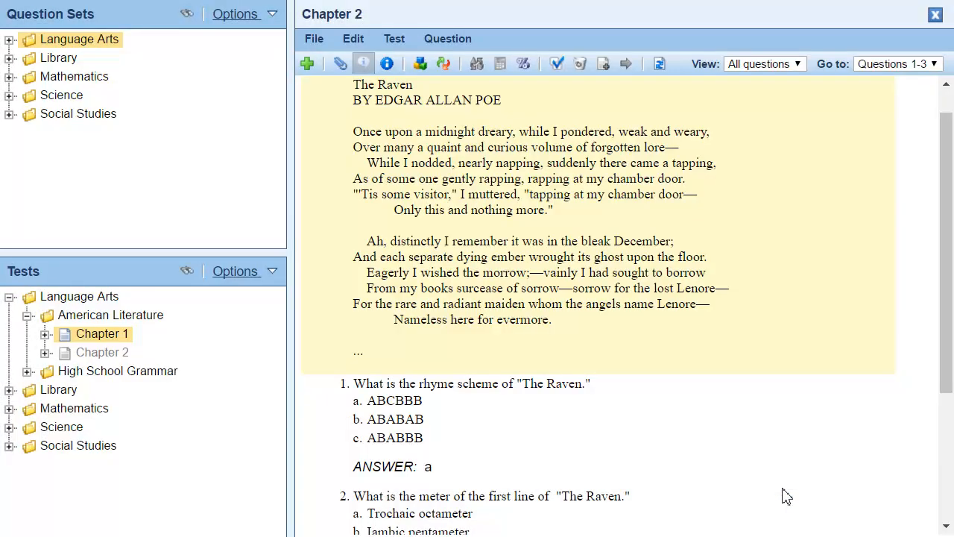
Preview the online test again and check questions 1 and 2 and the separate "The Raven" preface page.
click(393, 38)
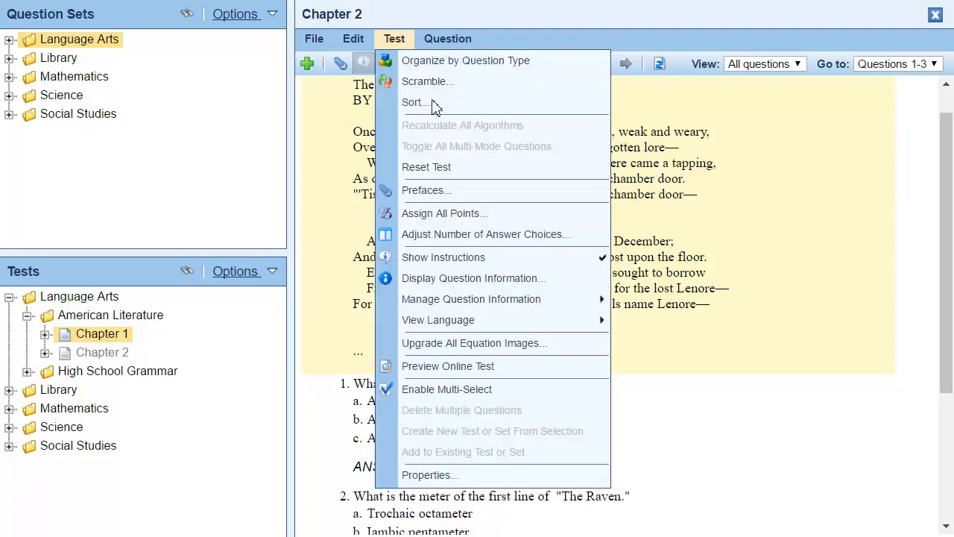
click(578, 367)
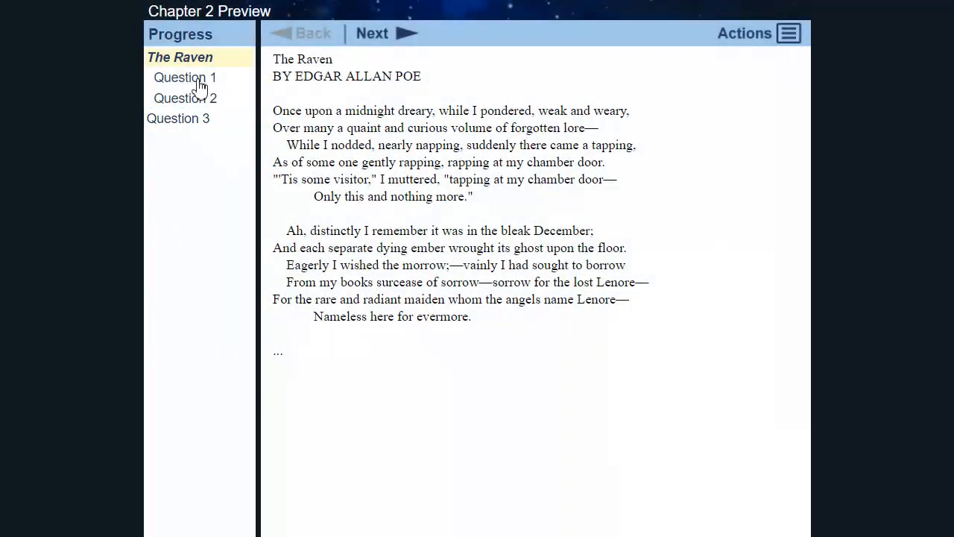
click(198, 83)
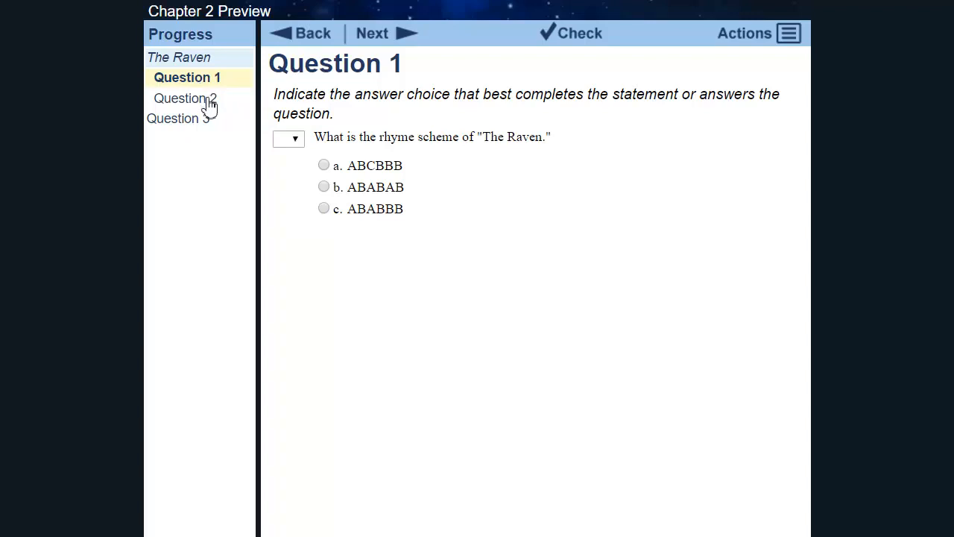
click(209, 105)
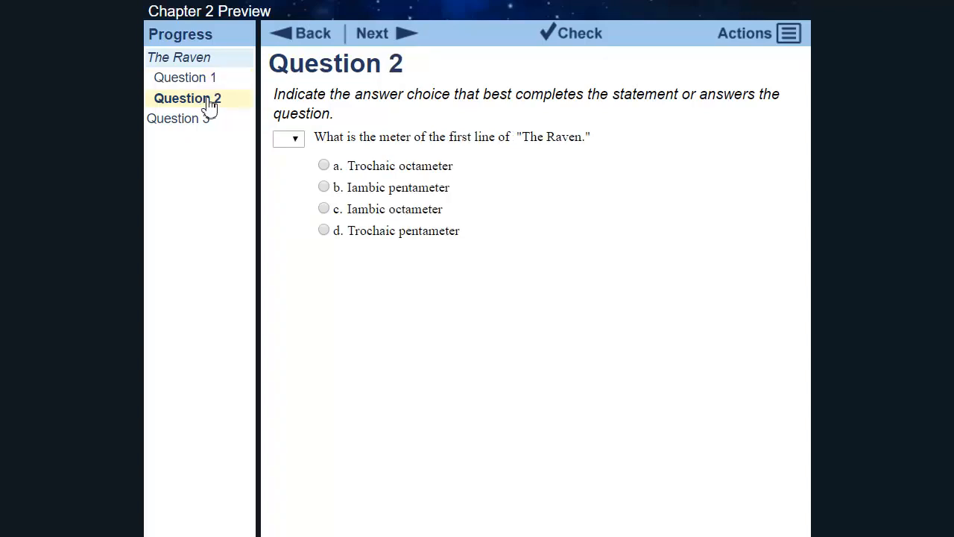
click(235, 61)
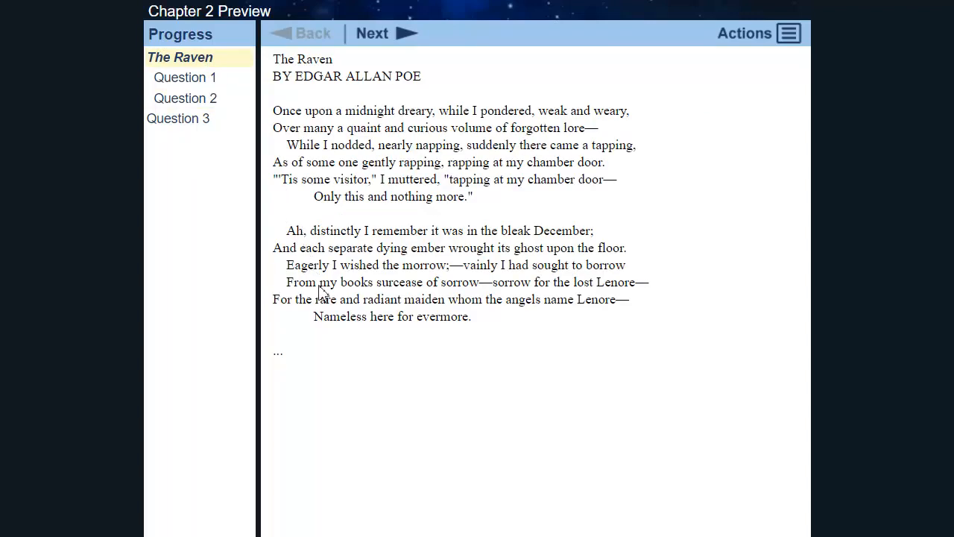